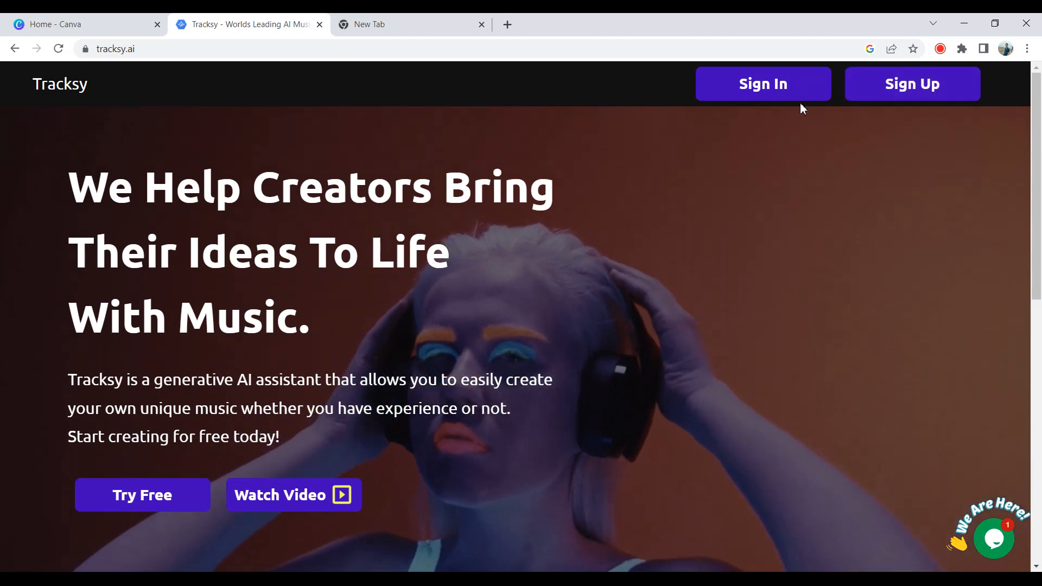
Sign in to Tracksy with the prefilled account credentials and open the track creation page.
left_click(766, 92)
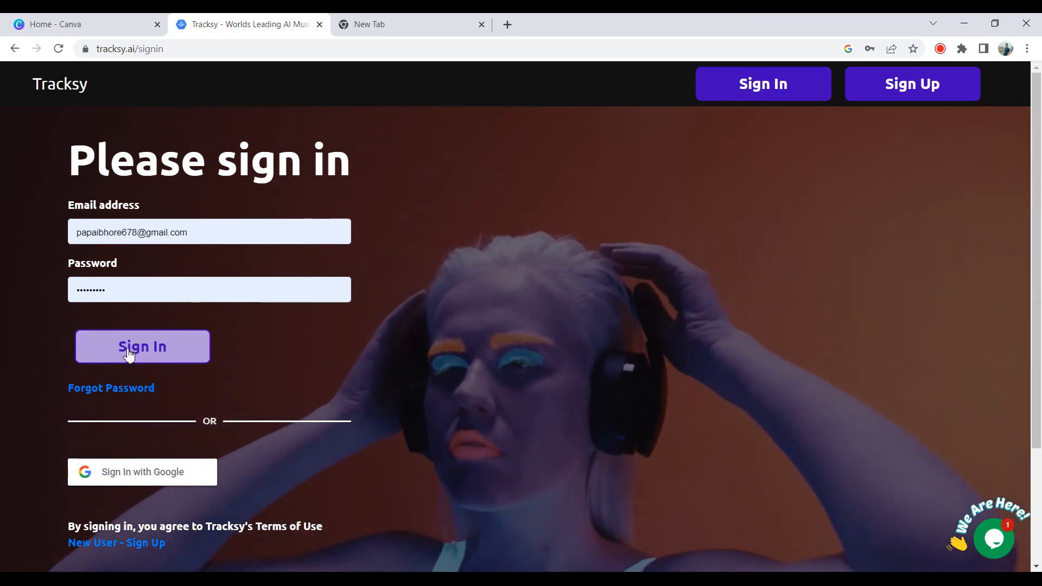
left_click(128, 353)
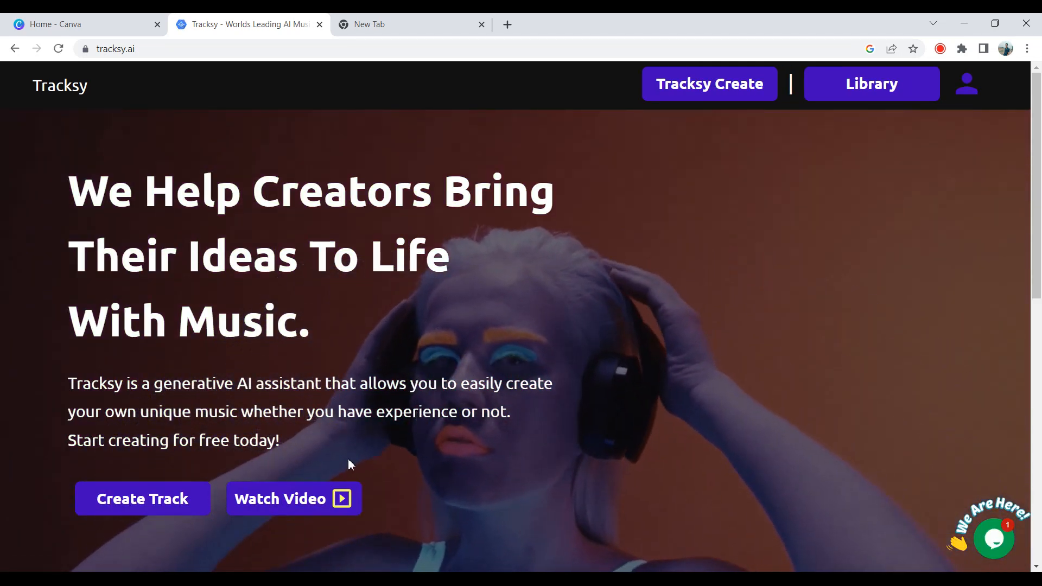
left_click(154, 516)
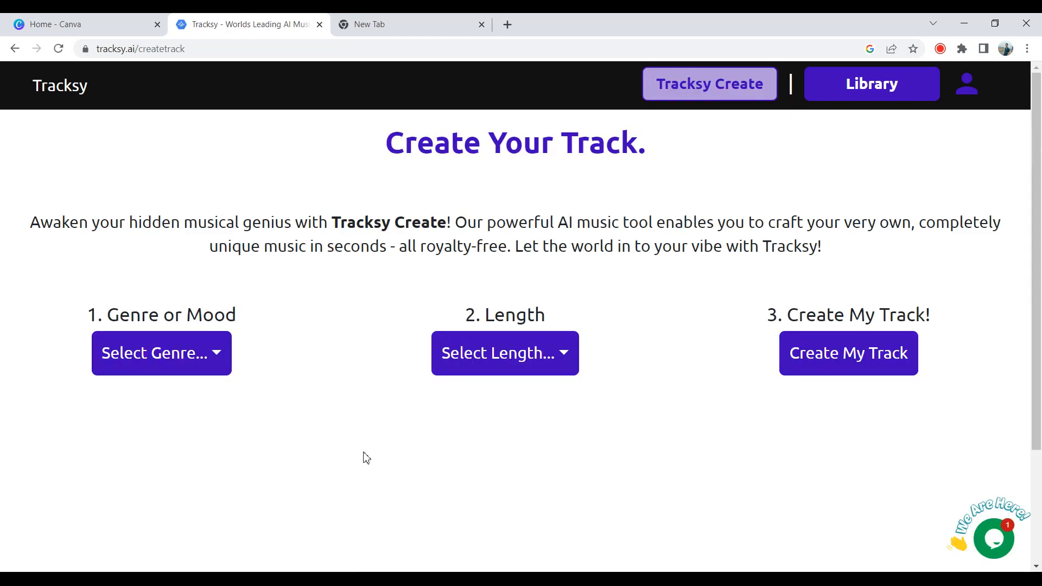
Generate a track with the Pop genre and a length of 02:30.
left_click(186, 353)
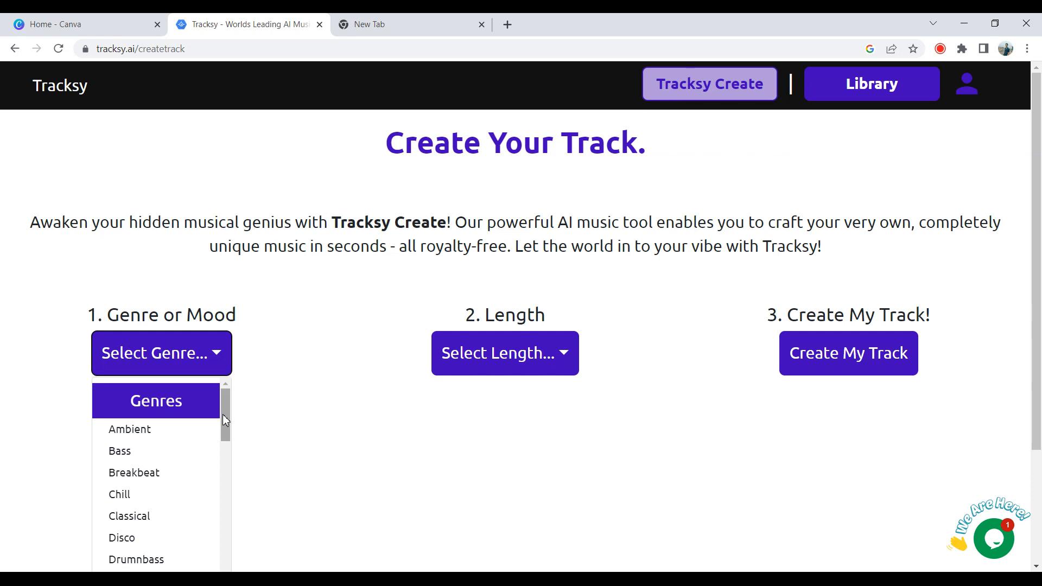
left_click_drag(222, 417, 240, 470)
left_click(163, 543)
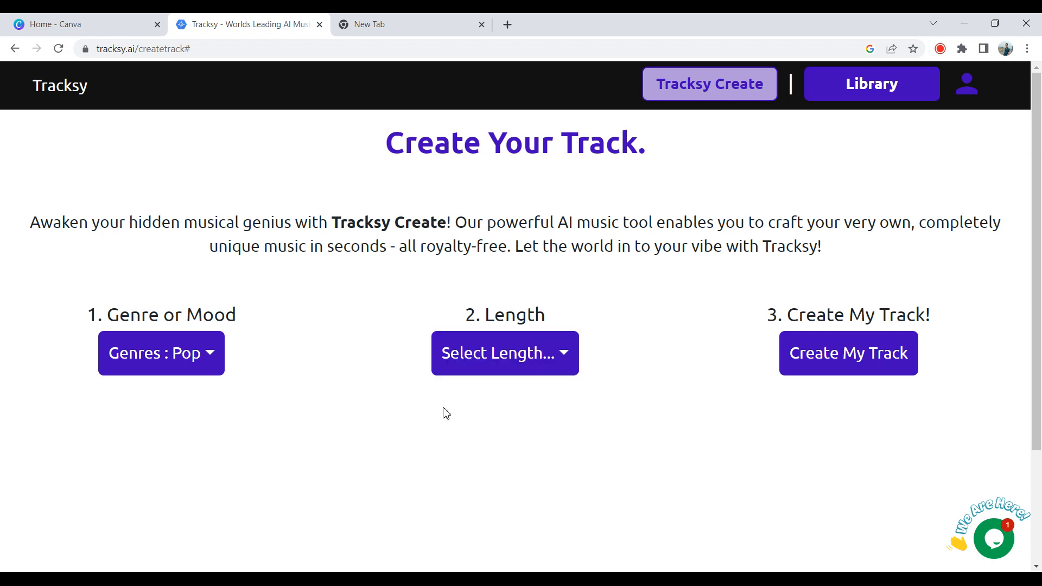
left_click(535, 352)
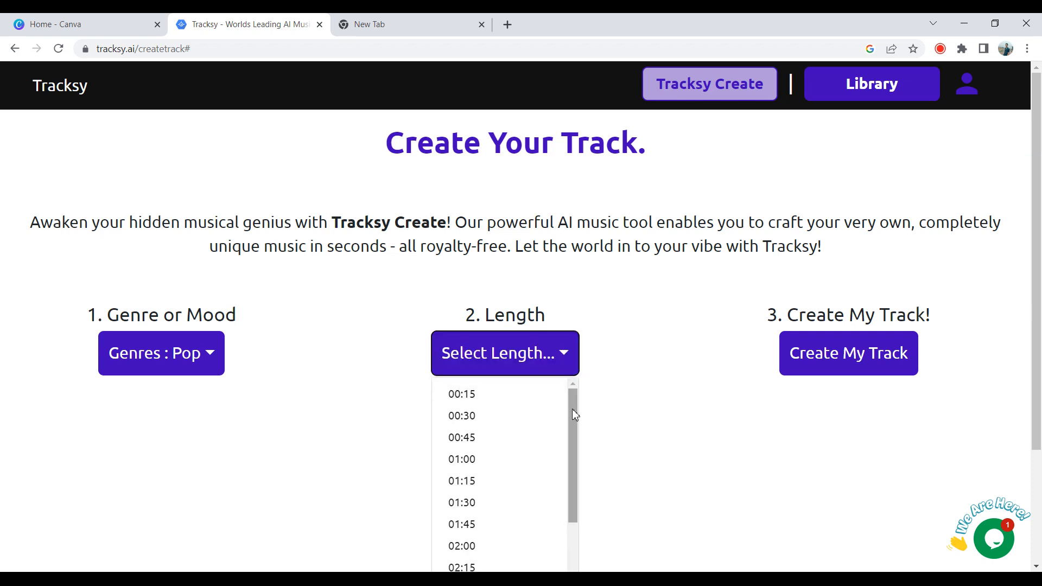
left_click_drag(572, 408, 587, 474)
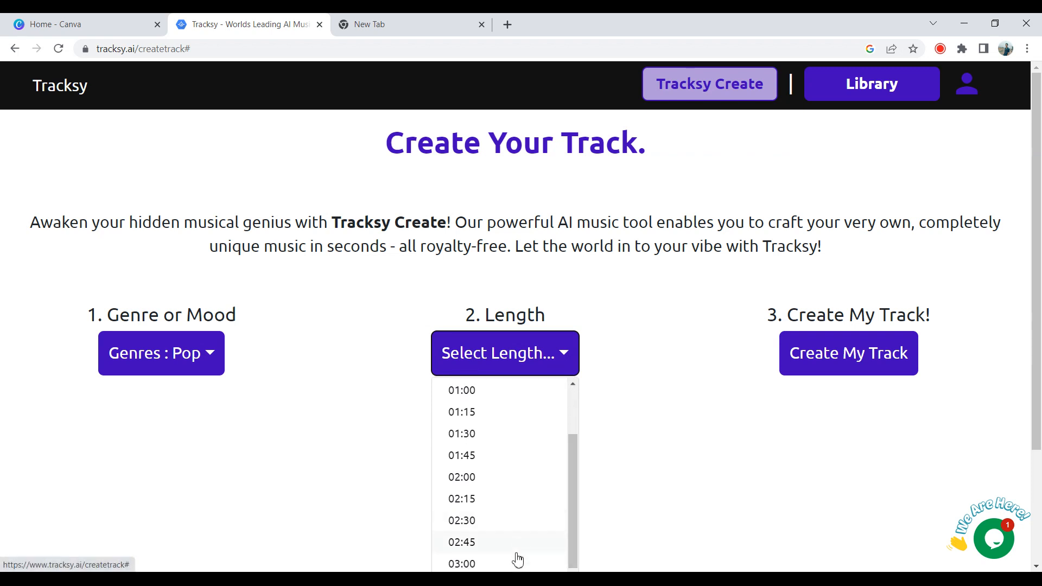
left_click(496, 522)
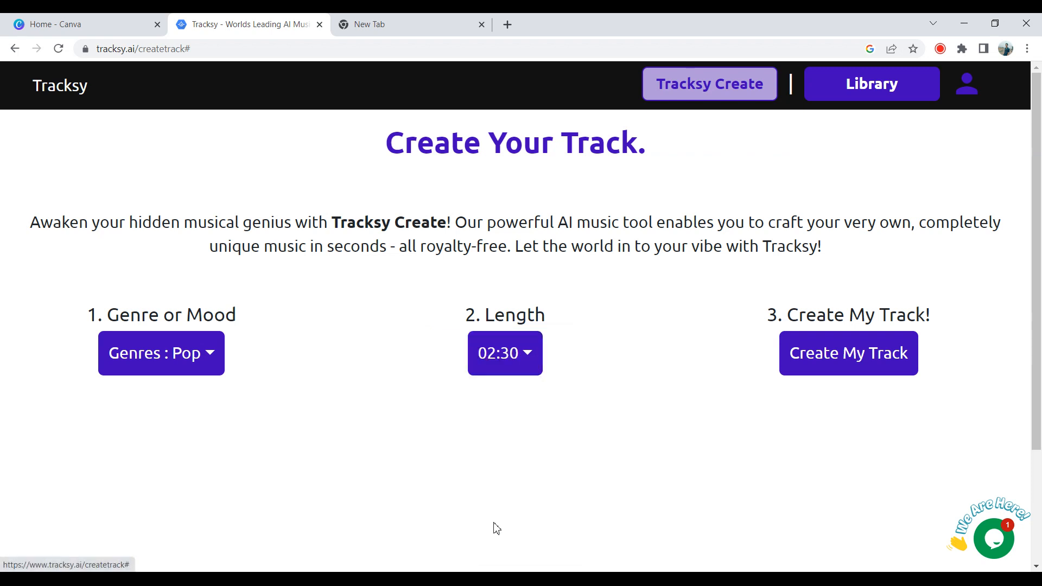
left_click(837, 358)
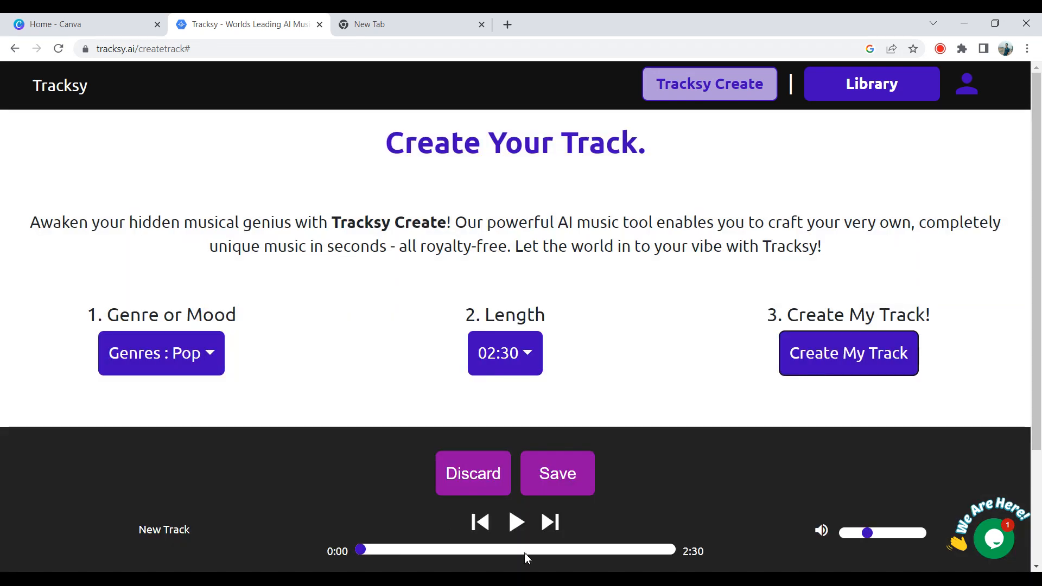
Play the generated pop track as a preview and save it to the library.
left_click(515, 524)
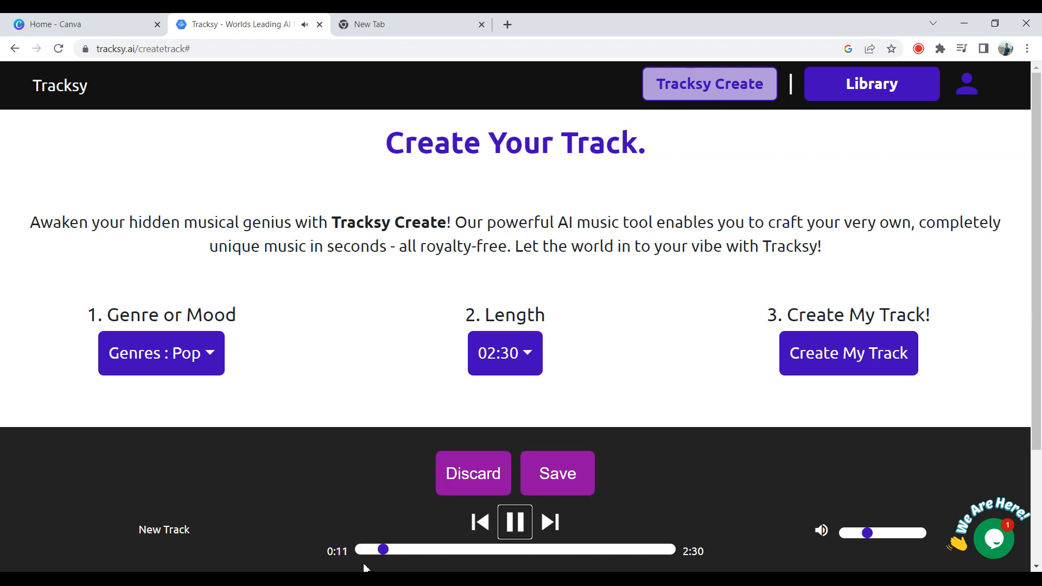
left_click(793, 368)
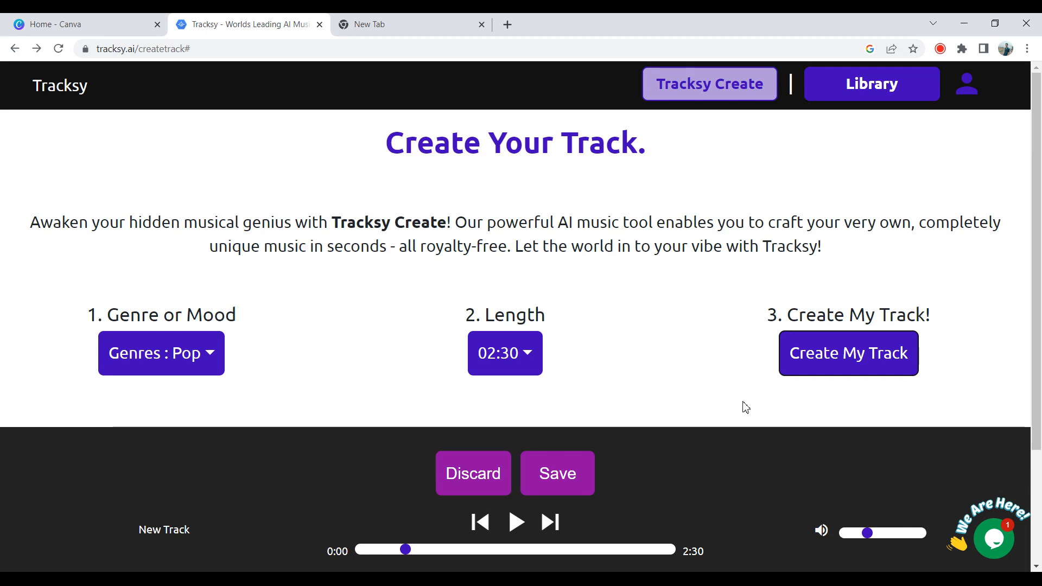
left_click(551, 481)
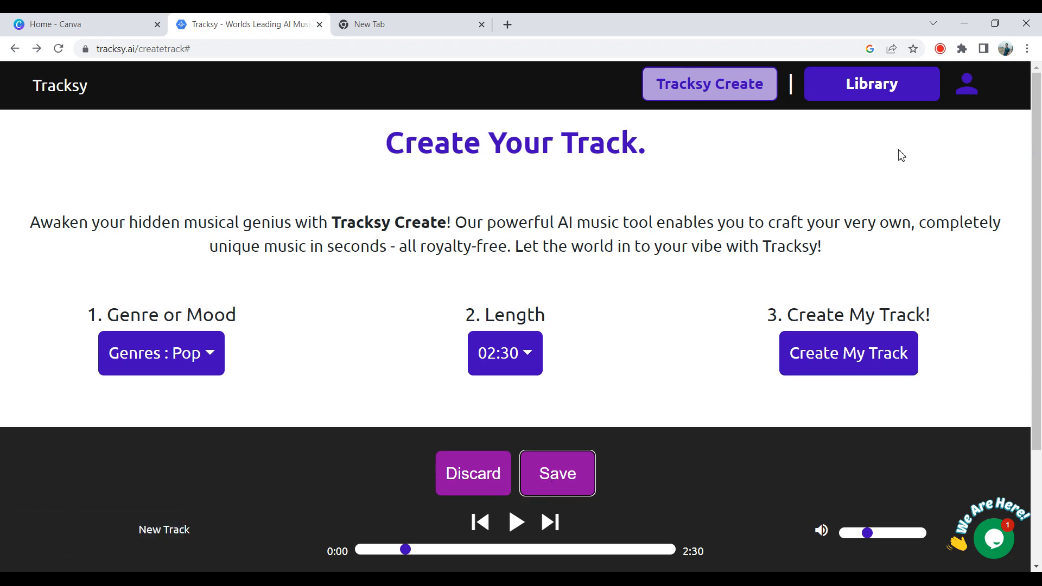
Download the saved New Track from the library, agreeing to the Tracksy Lite License terms.
left_click(888, 89)
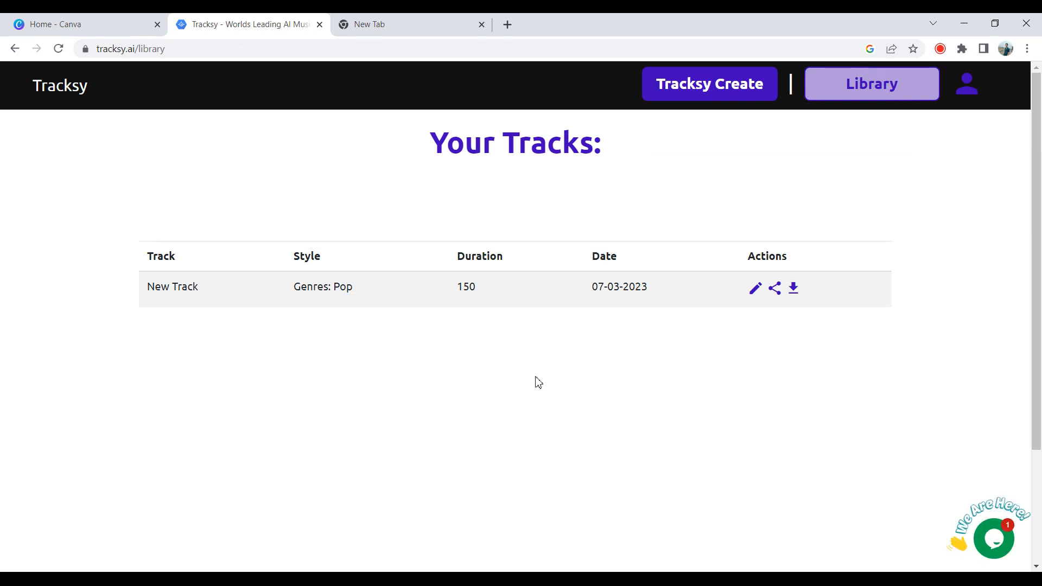
left_click(794, 289)
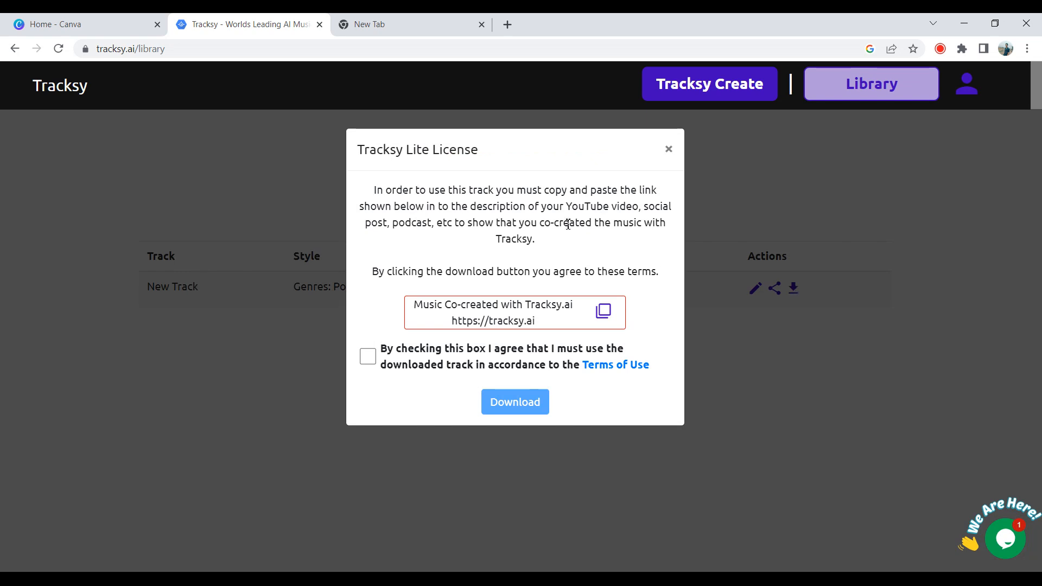
left_click(371, 361)
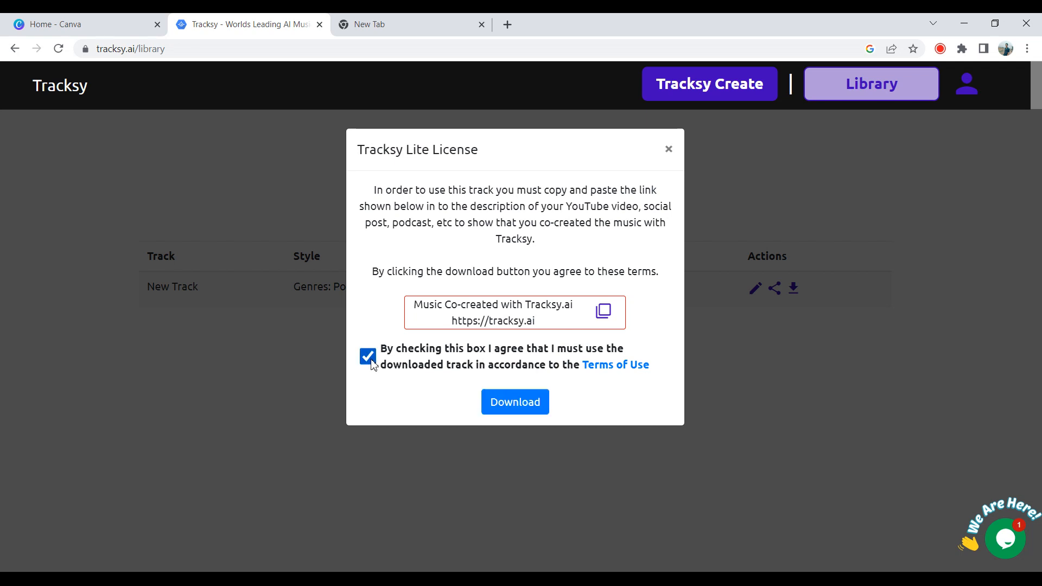
left_click(501, 419)
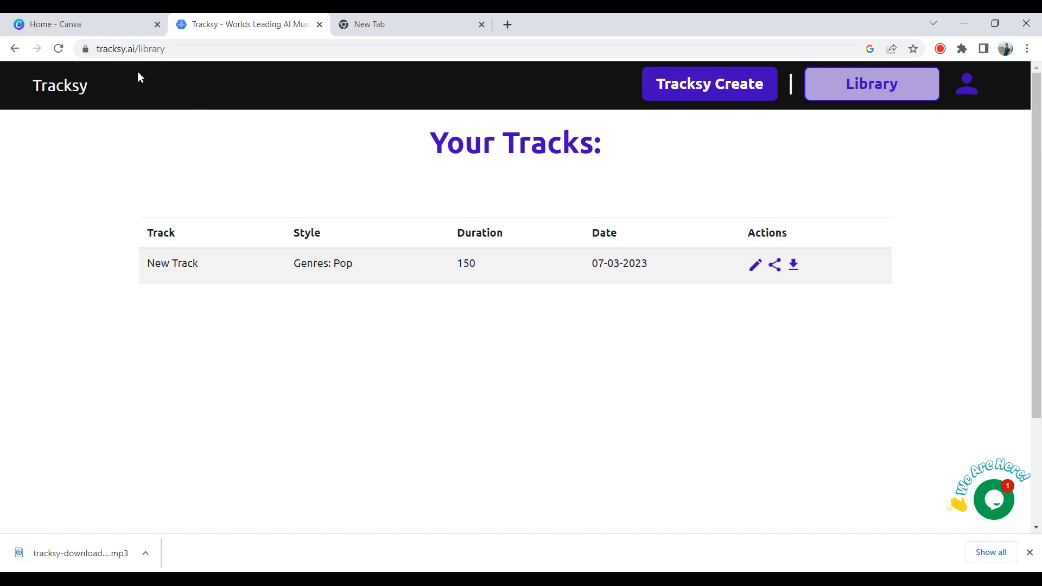
Switch to Canva and create a blank Video design.
left_click(95, 30)
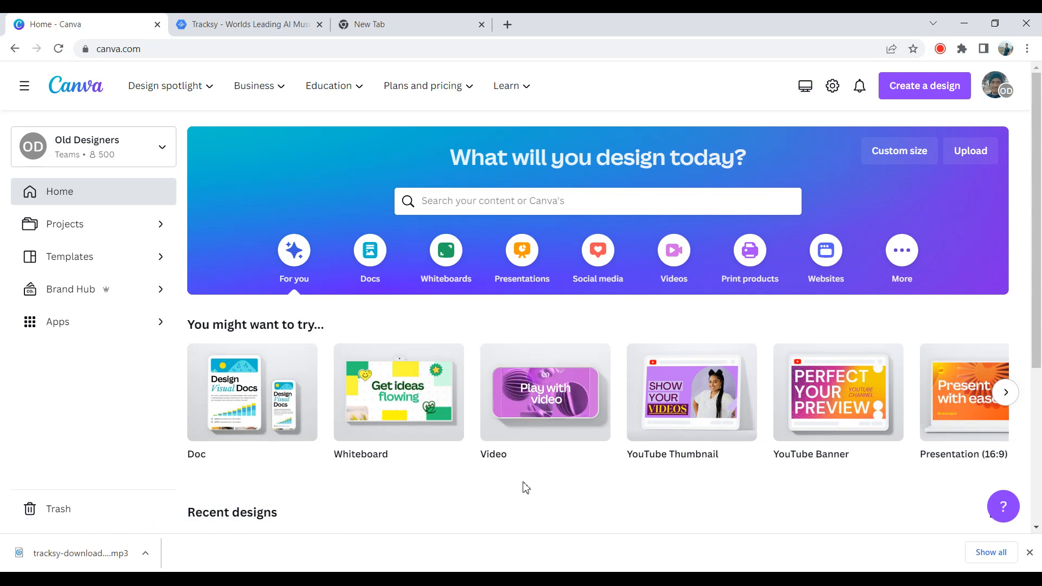
left_click(521, 435)
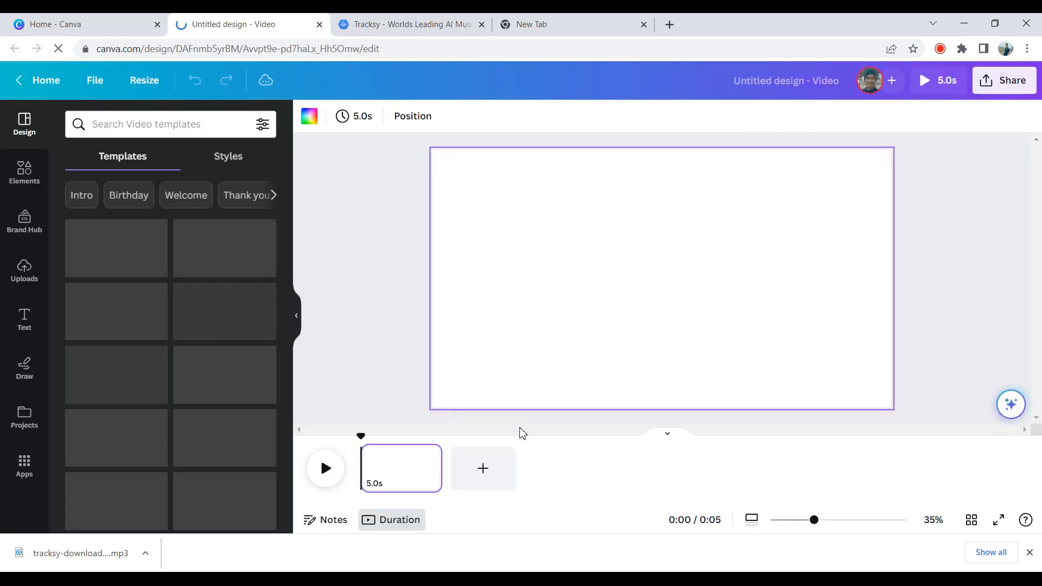
Search the video elements for "hiphop dance" and fill the blank page with the 20.0s silhouette dancer clip on white.
left_click(25, 173)
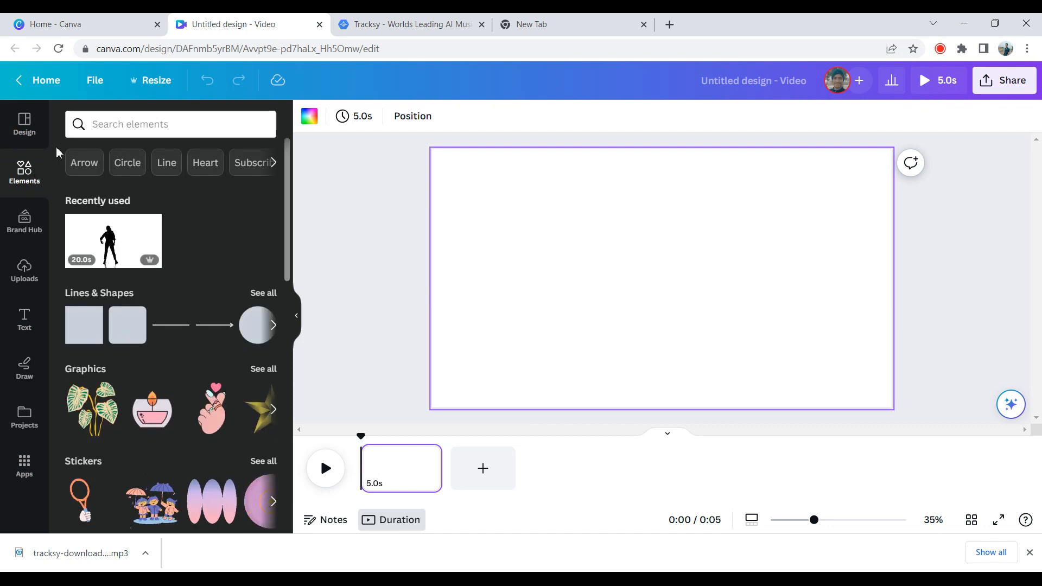
left_click(110, 125)
type("hiphop dance")
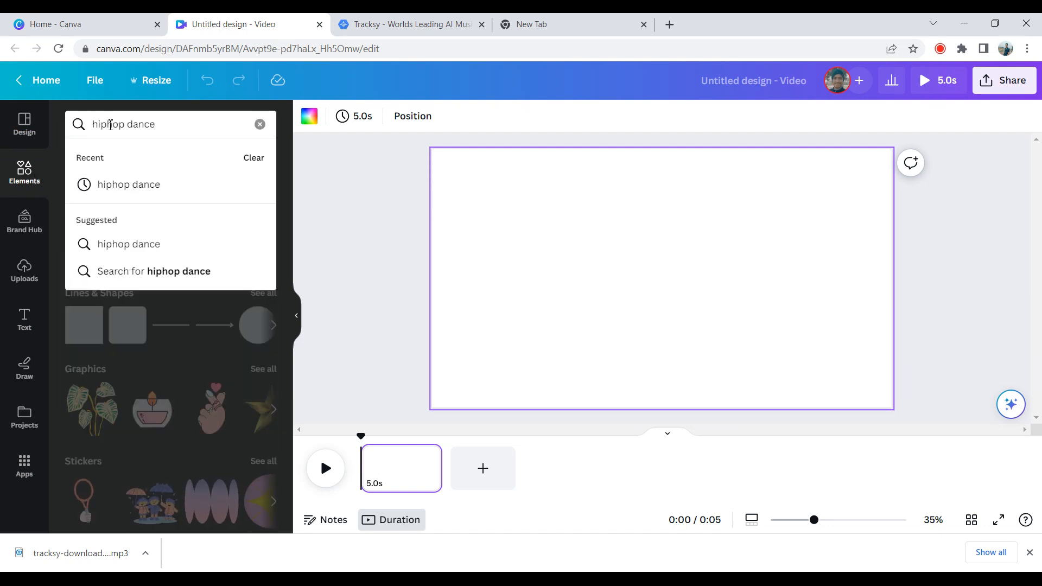
key("Return")
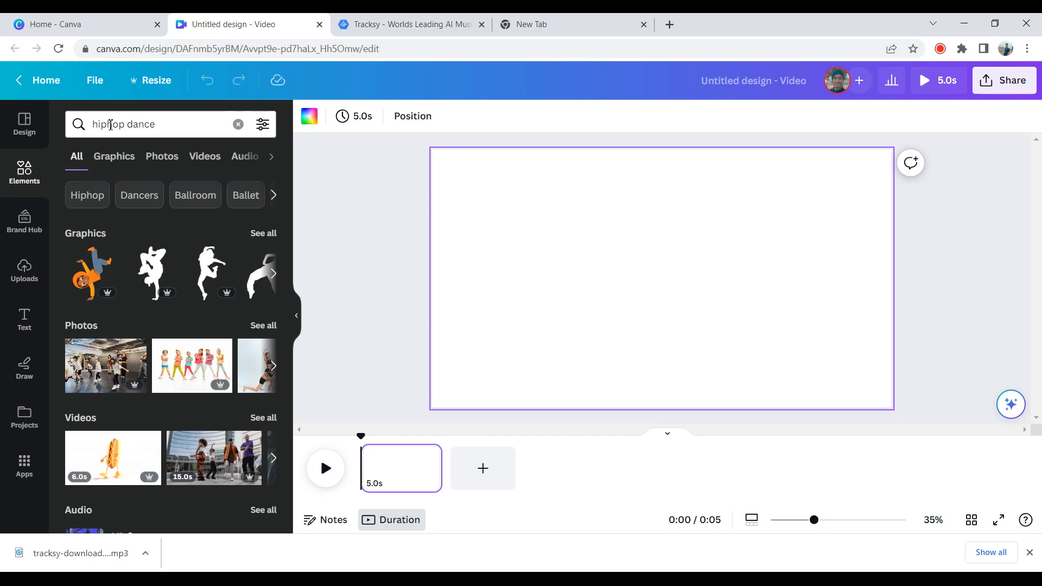
left_click(194, 168)
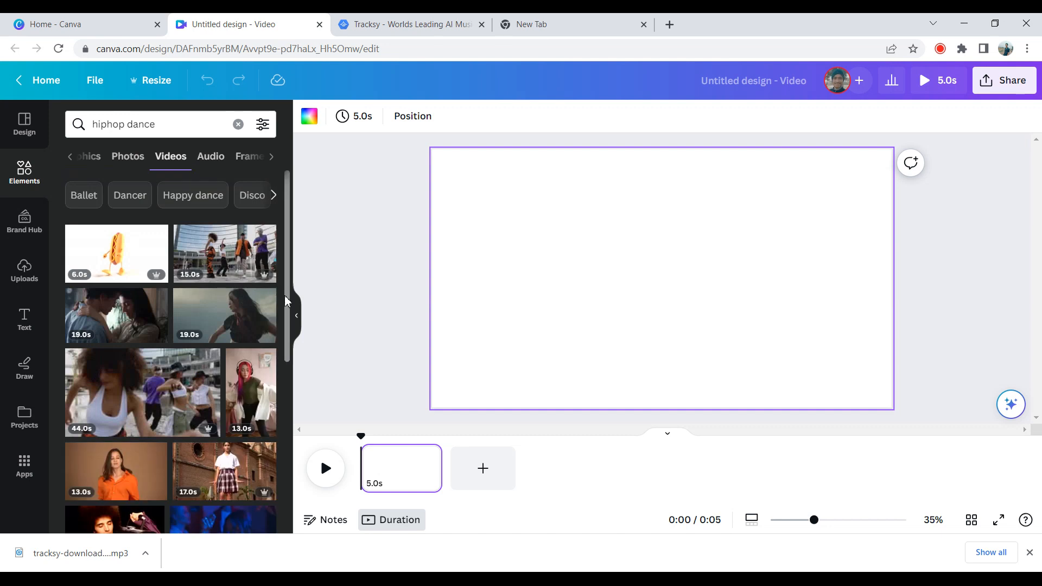
scroll(287, 315, "down", 5)
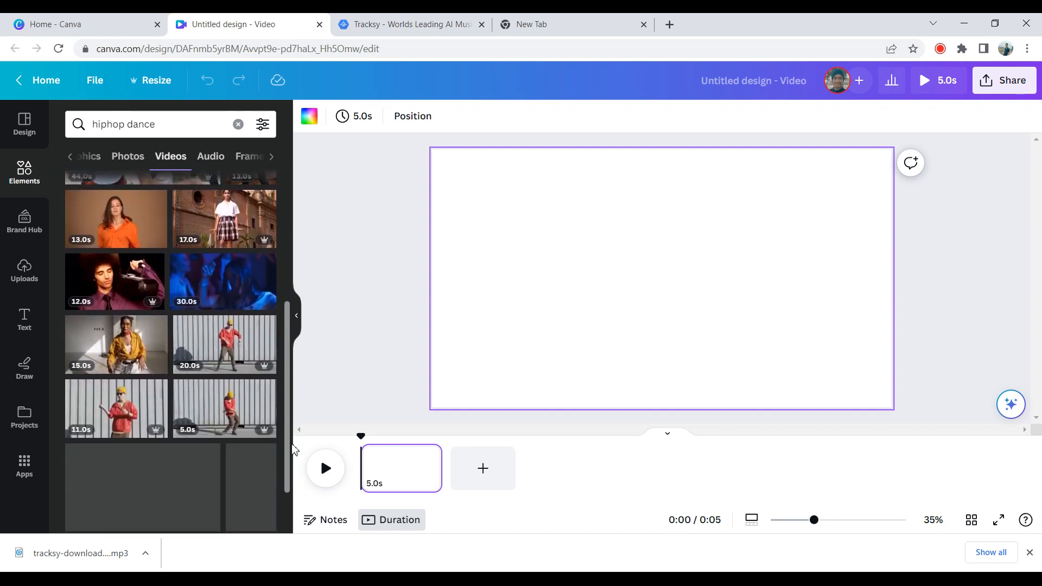
left_click_drag(293, 459, 293, 504)
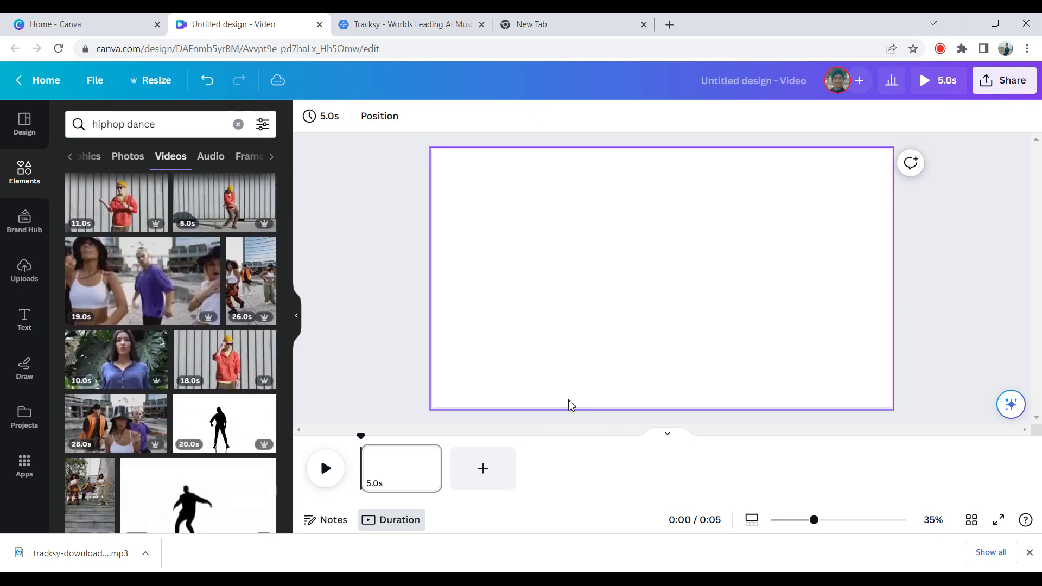
left_click_drag(268, 430, 437, 282)
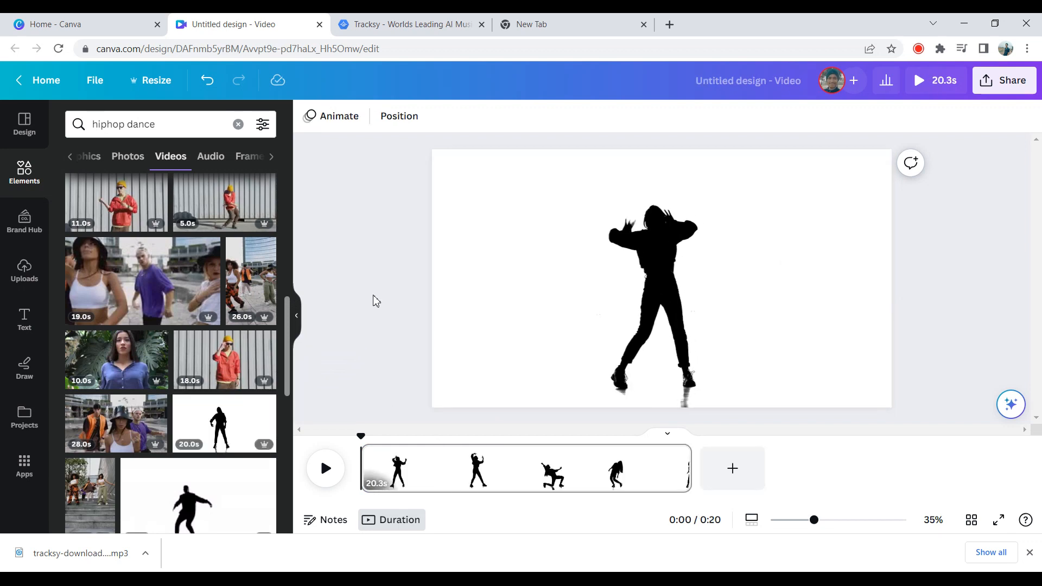
Upload the downloaded Tracksy mp3 to the design and add it to the timeline as the audio track.
left_click_drag(81, 553, 390, 504)
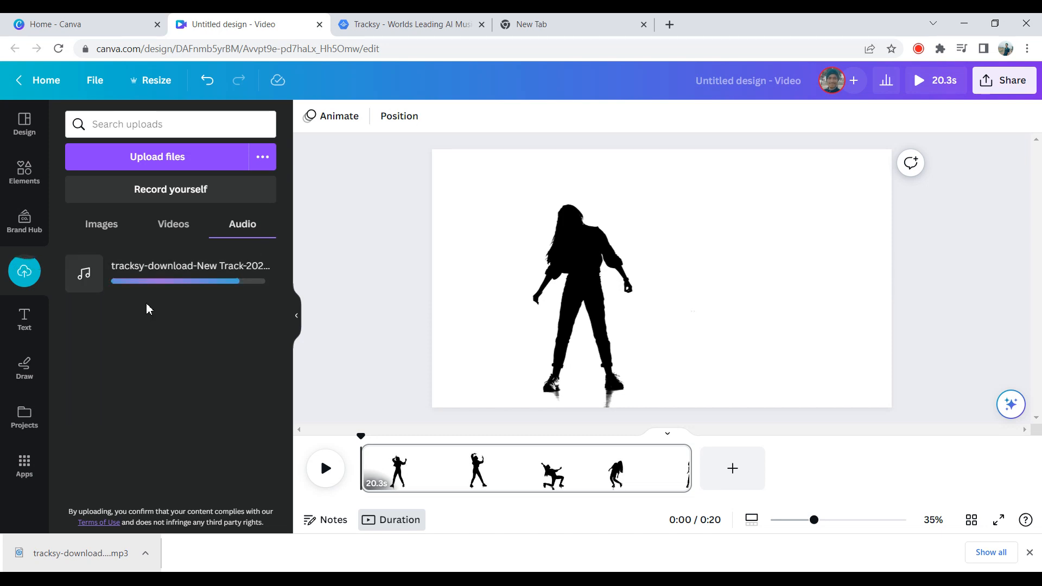
left_click_drag(136, 280, 348, 481)
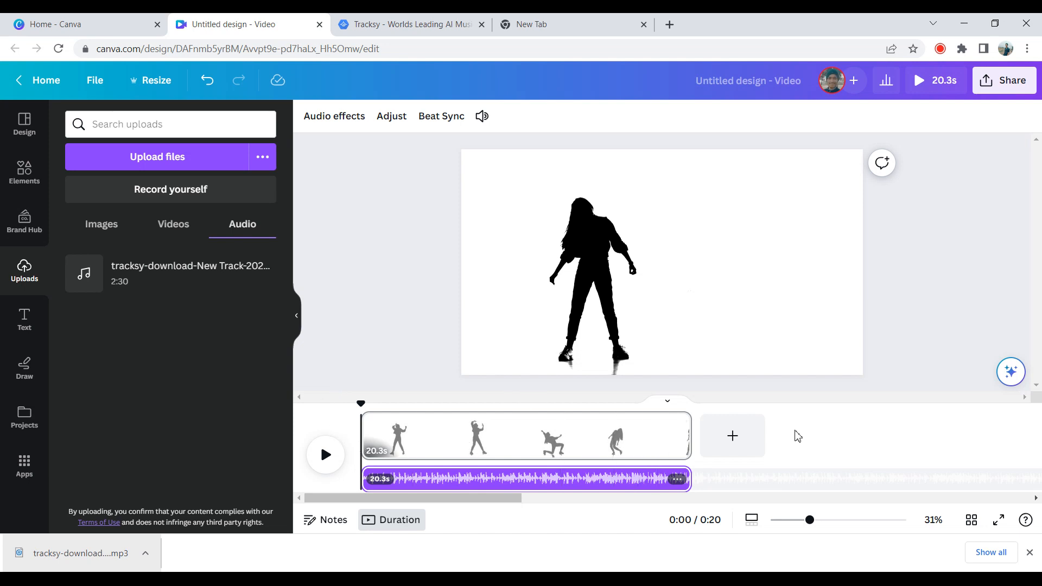
Add pages after the first clip and fill them with alternating 21.0s and 20.0s silhouette dance clips until the video lasts 2:30.
left_click(731, 439)
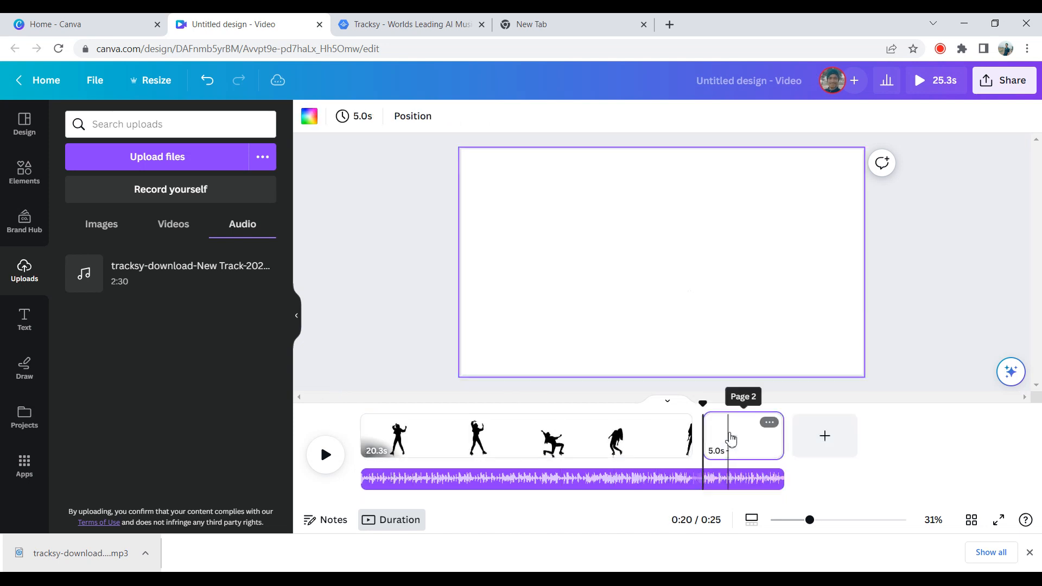
left_click(23, 176)
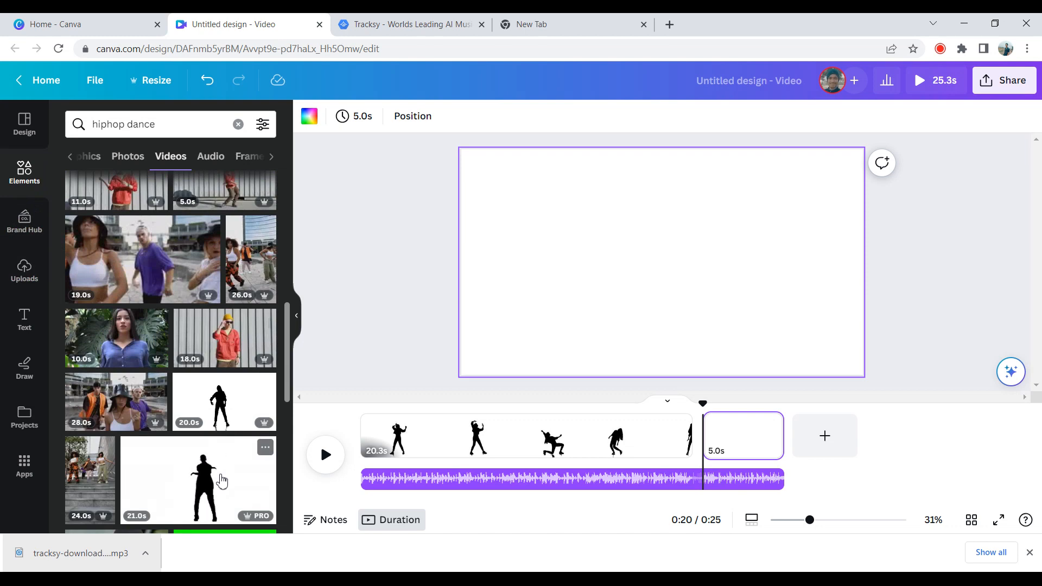
left_click_drag(221, 480, 798, 425)
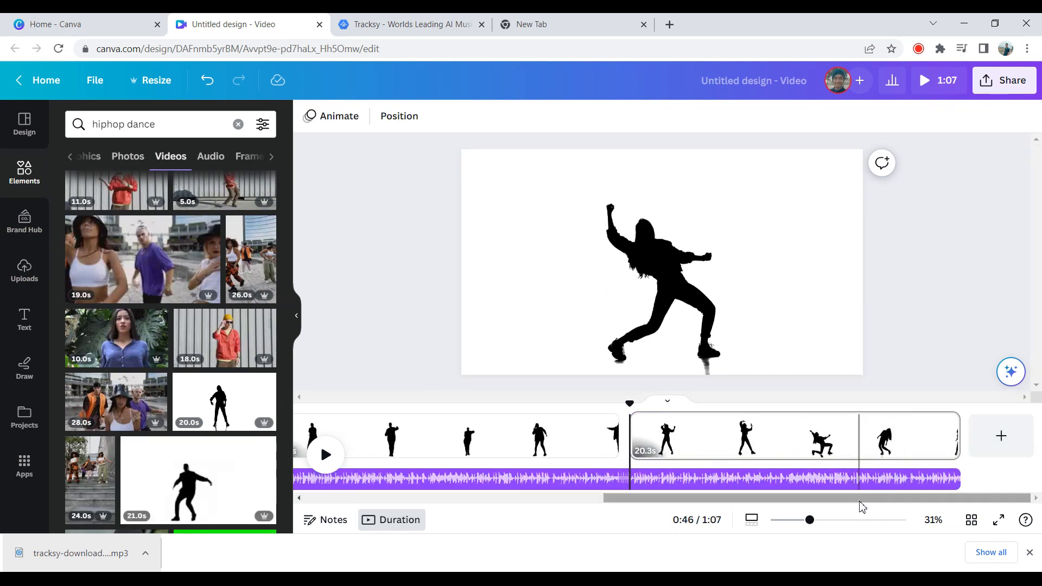
left_click_drag(198, 480, 933, 434)
left_click_drag(224, 402, 956, 439)
left_click_drag(224, 402, 939, 434)
left_click_drag(198, 480, 949, 434)
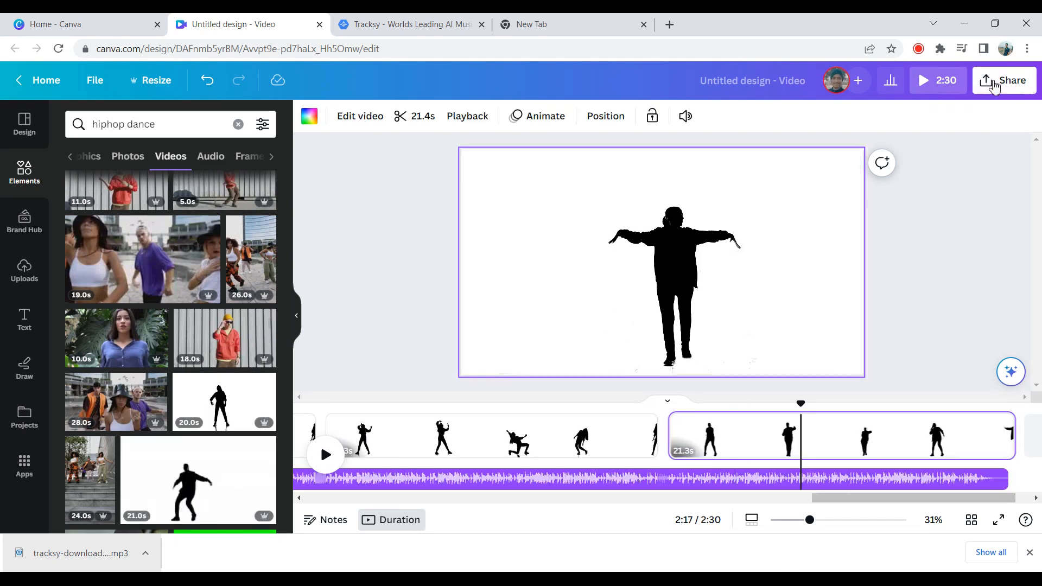
Download the finished design as an MP4 video.
left_click(1003, 81)
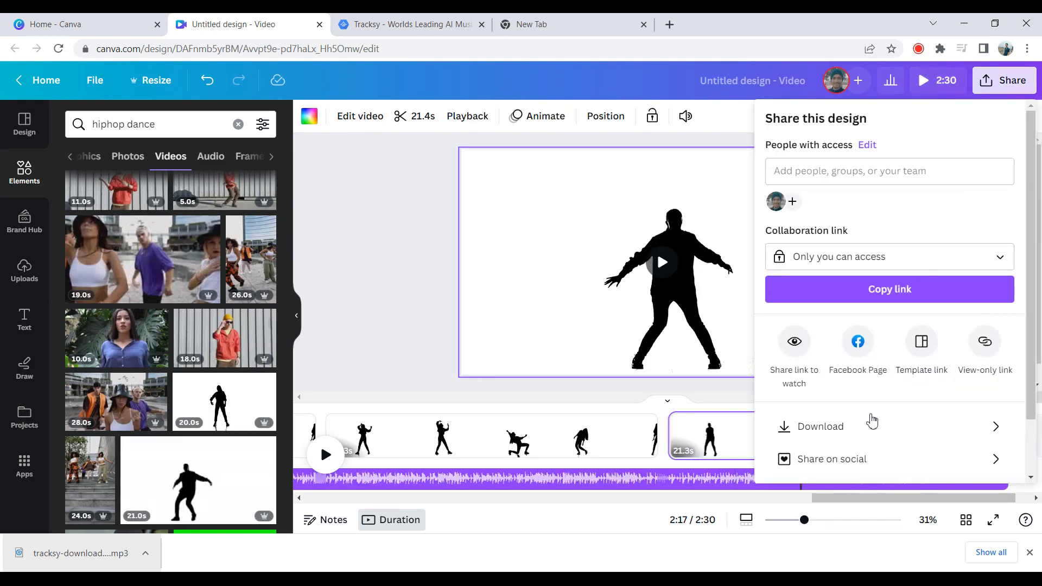
left_click(871, 424)
left_click(899, 393)
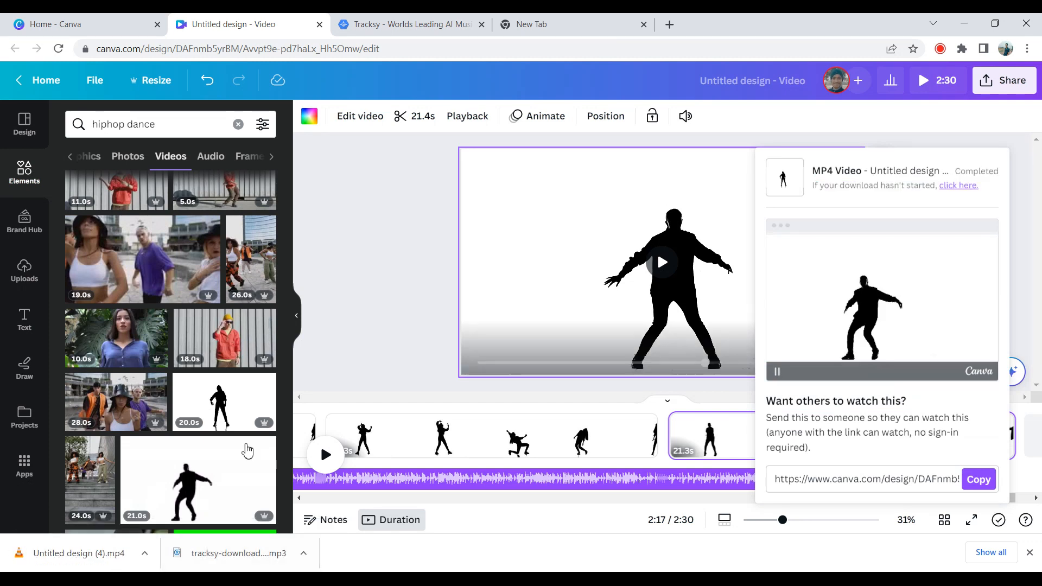
Play the downloaded Untitled design (4).mp4 in VLC media player in full screen.
left_click(101, 564)
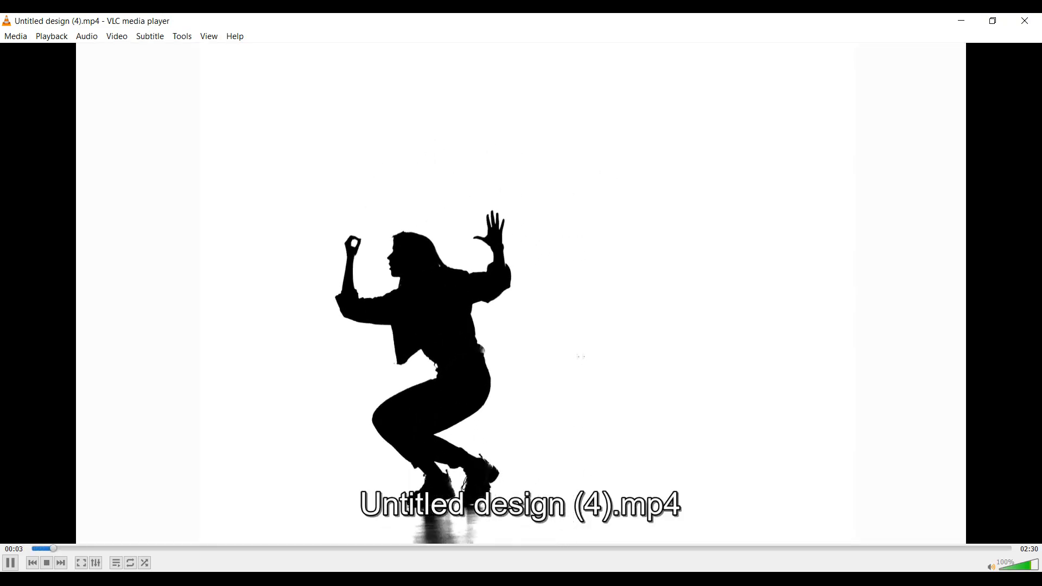
left_click(82, 563)
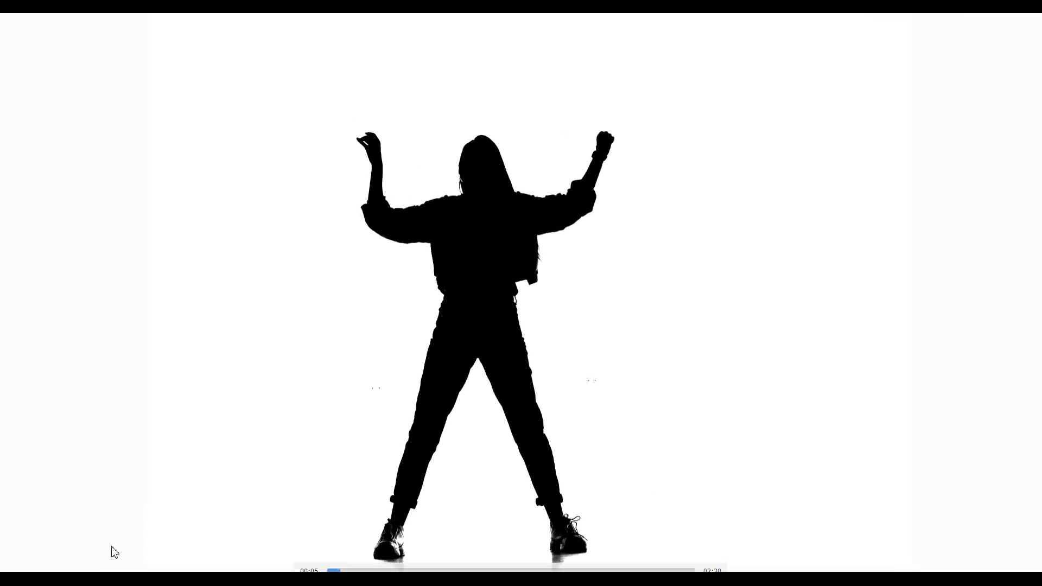